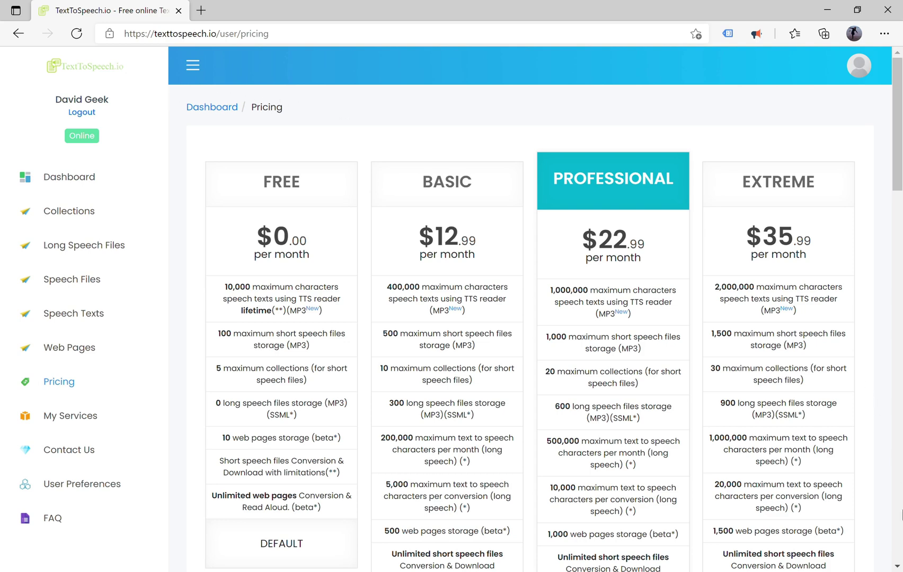
Compare the Free, Basic $12.99, Professional $22.99, Extreme $35.99 and $2.99 Minimum pricing plans
scroll(529, 318, down, 2)
scroll(901, 513, up, 2)
scroll(902, 512, down, 8)
scroll(434, 459, up, 6)
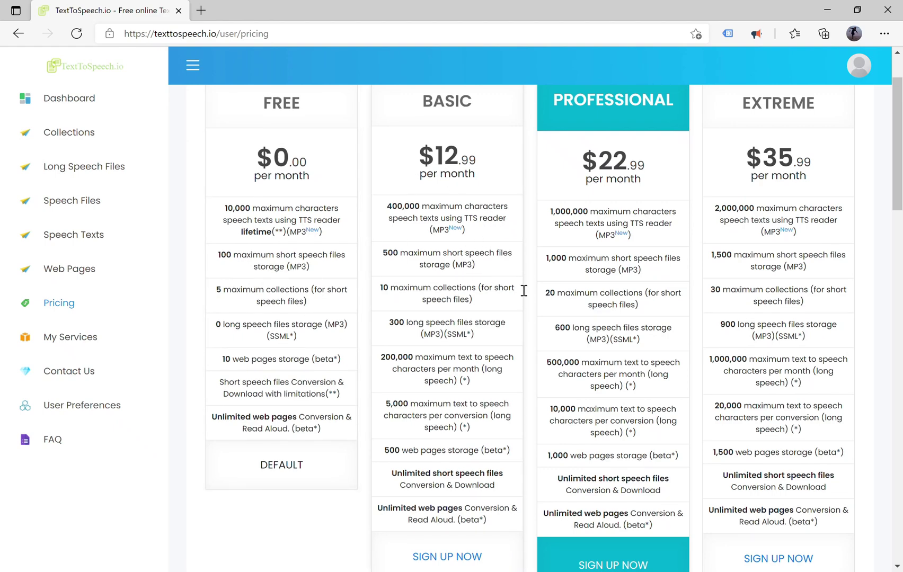
scroll(624, 254, up, 2)
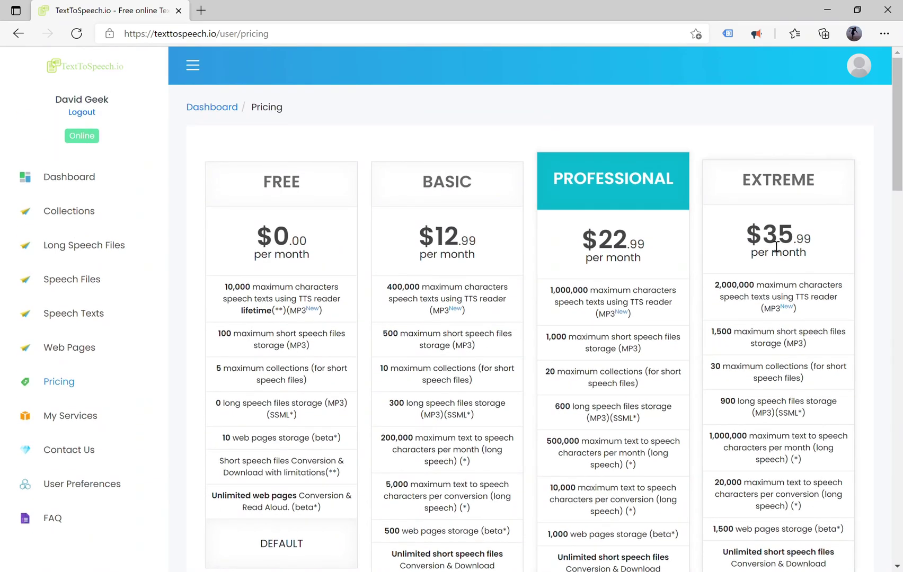
scroll(776, 439, down, 1)
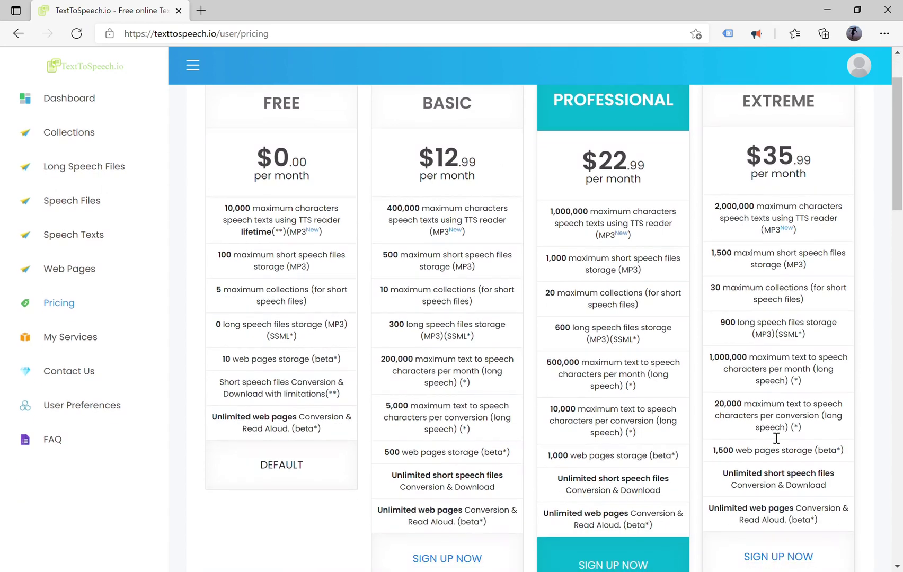
scroll(783, 431, down, 1)
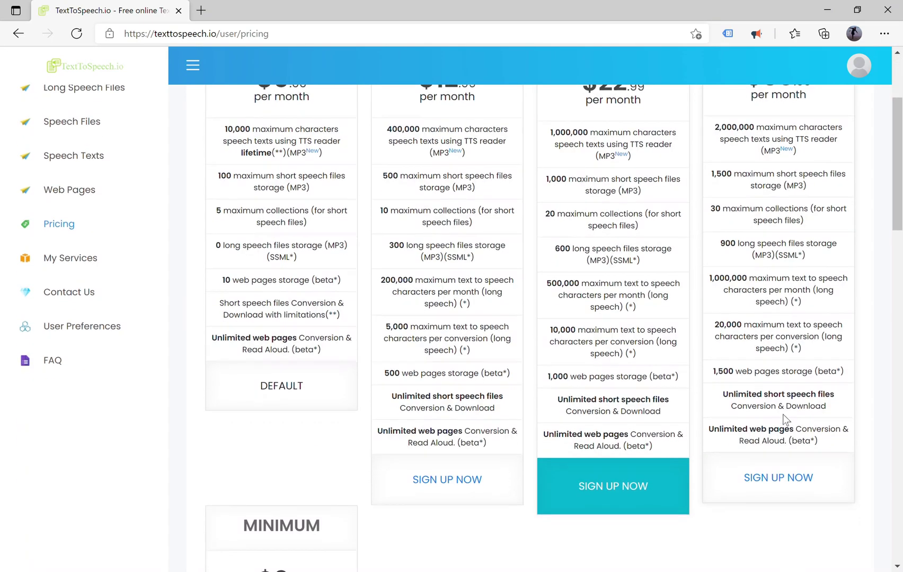
scroll(580, 390, down, 4)
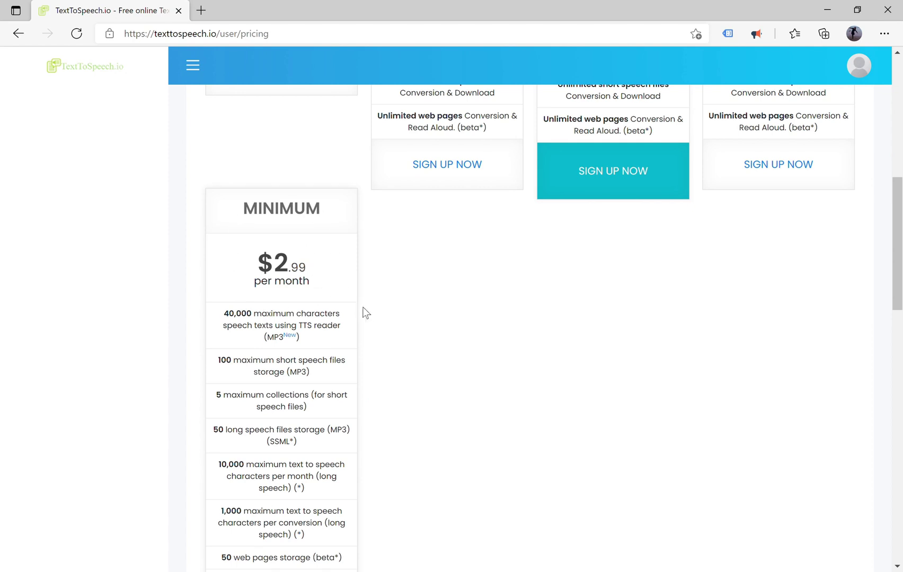
scroll(366, 314, down, 2)
scroll(369, 313, down, 1)
scroll(370, 309, up, 1)
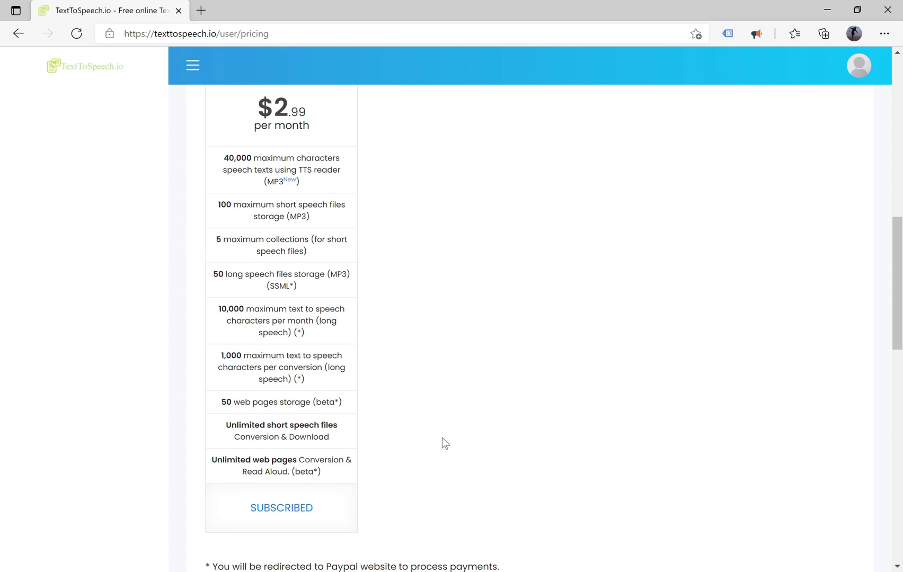
scroll(444, 443, up, 12)
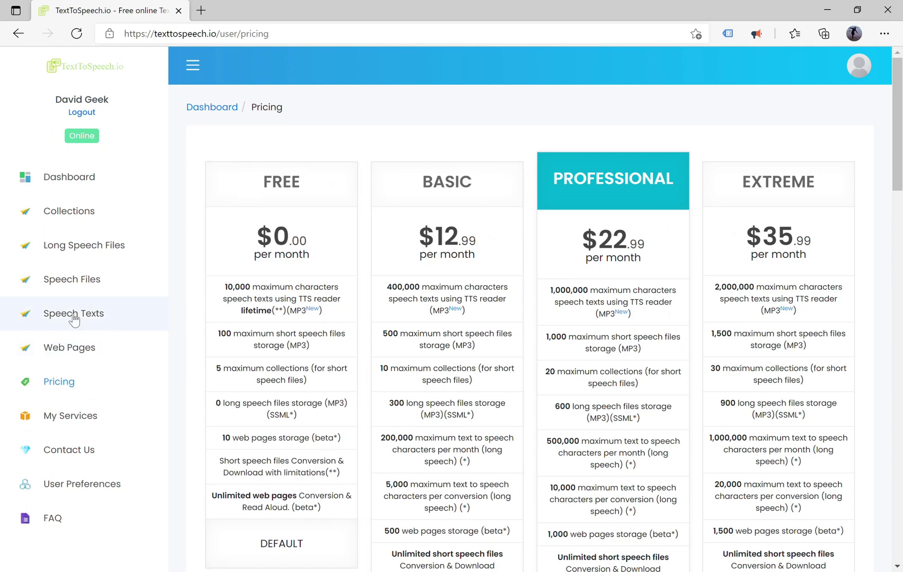
Enter 'Good morning everybody' in the Add Speech Text box and have it spoken aloud
click(75, 314)
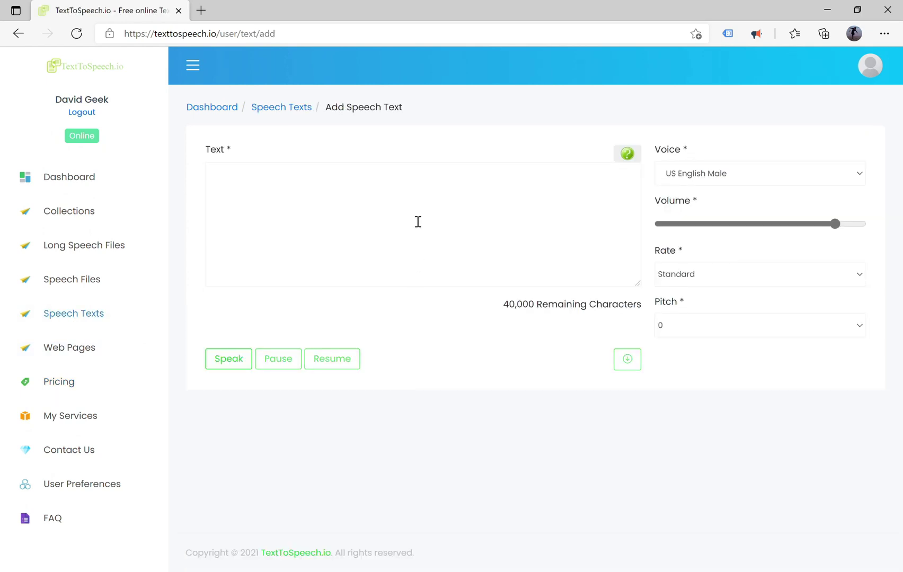
click(392, 219)
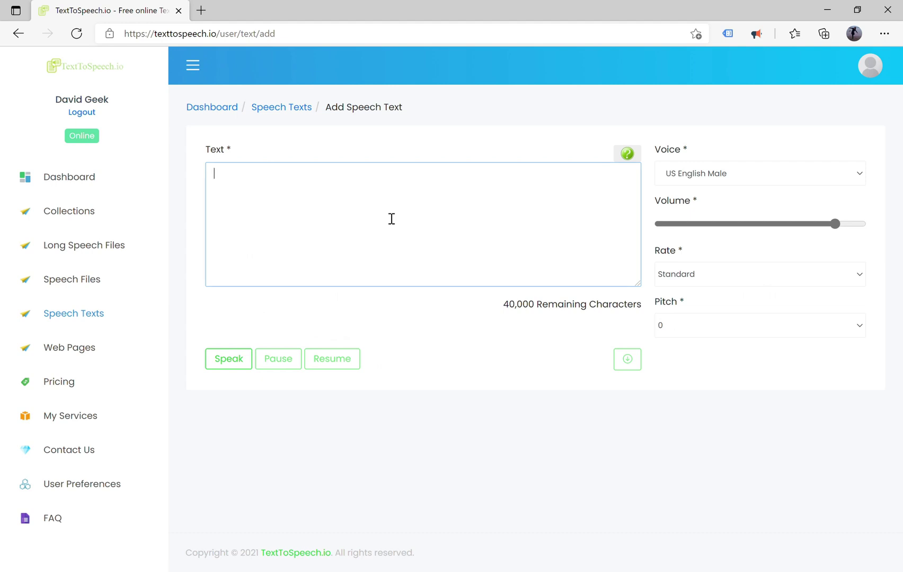
text(H)
key(BackSpace)
text(Good morn)
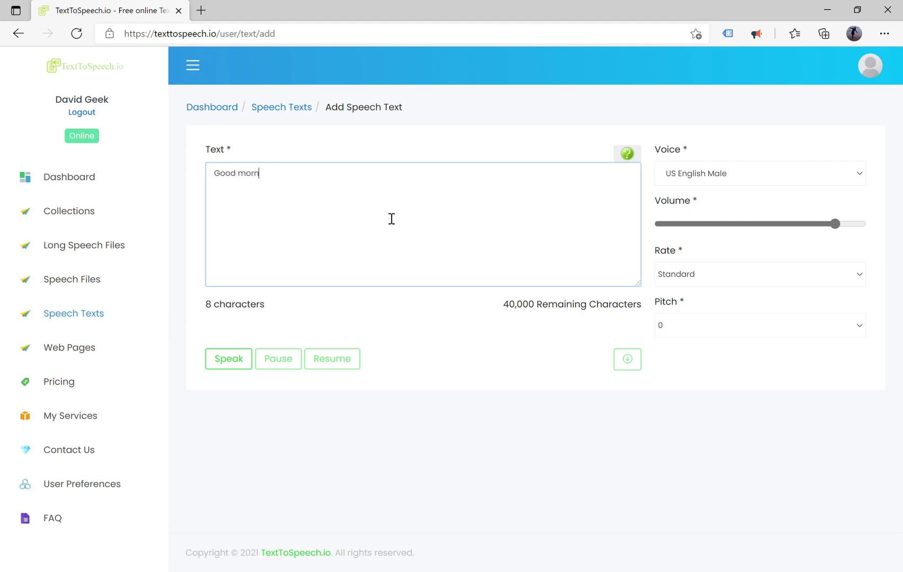
text(ing eve)
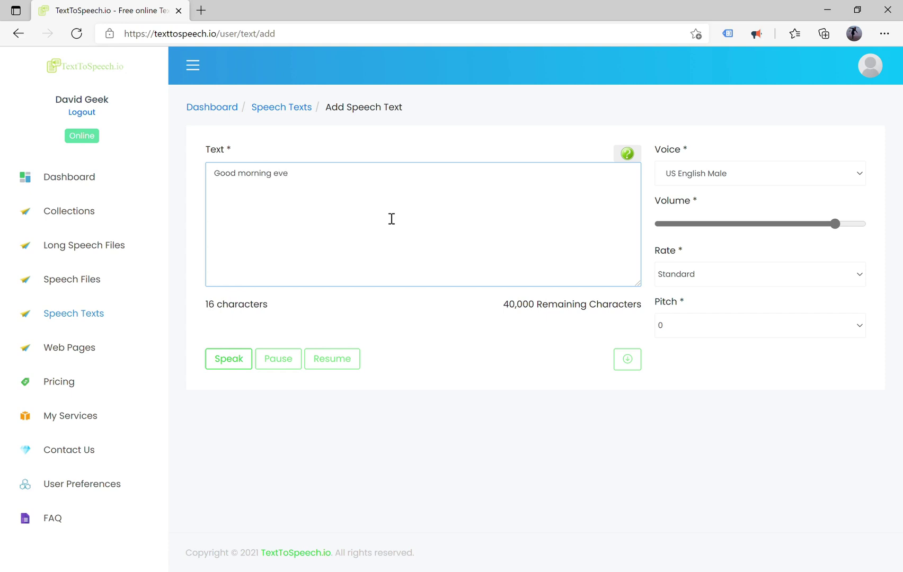
text(rybody!)
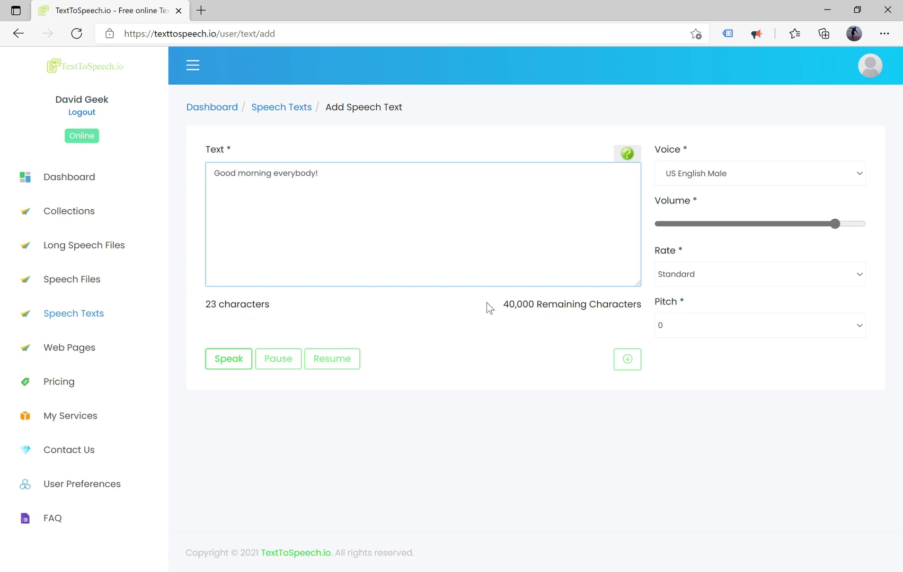
click(233, 365)
Insert a pause after the greeting, then add 'You can do whatever you want!'
right_click(399, 194)
click(479, 186)
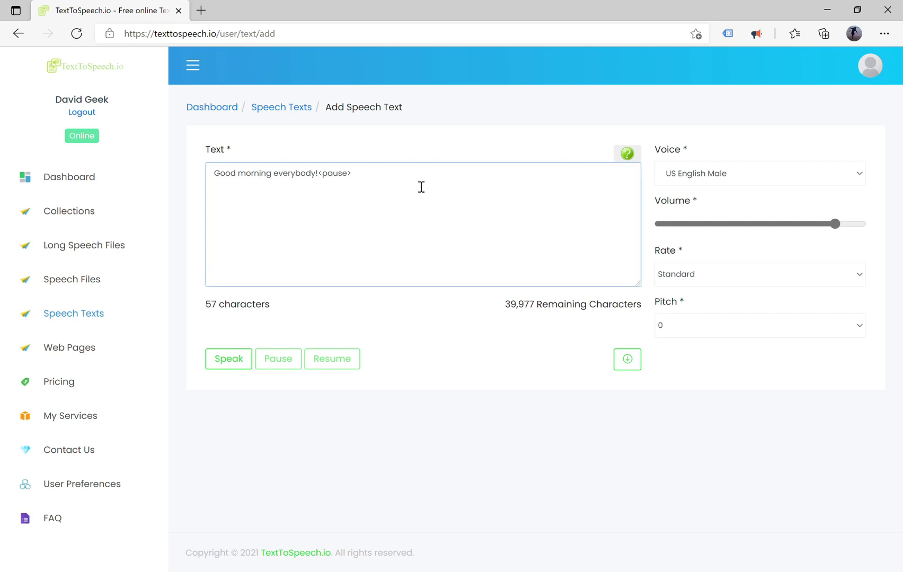
text(You can do whatever you want!)
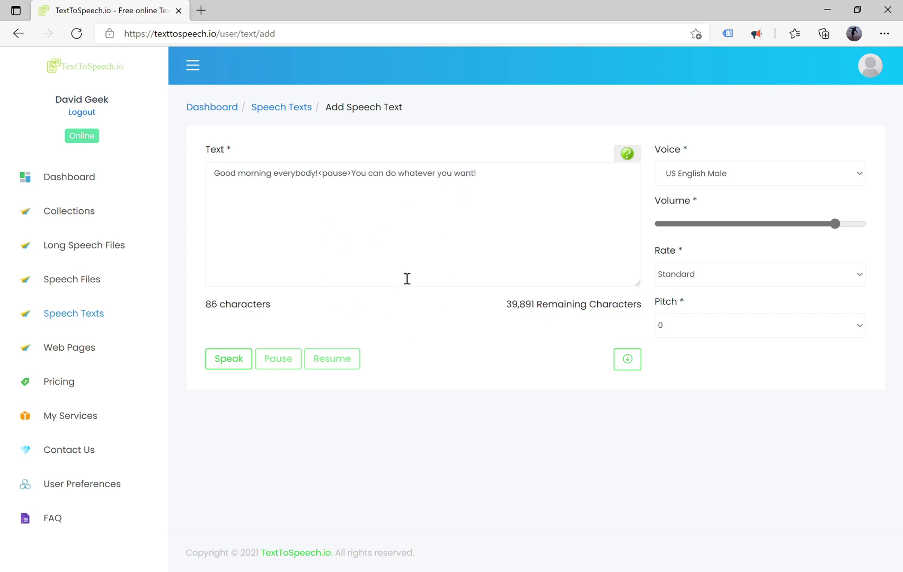
Open the Add Long Speech page and check its language and English (UK) Male B voice
click(86, 247)
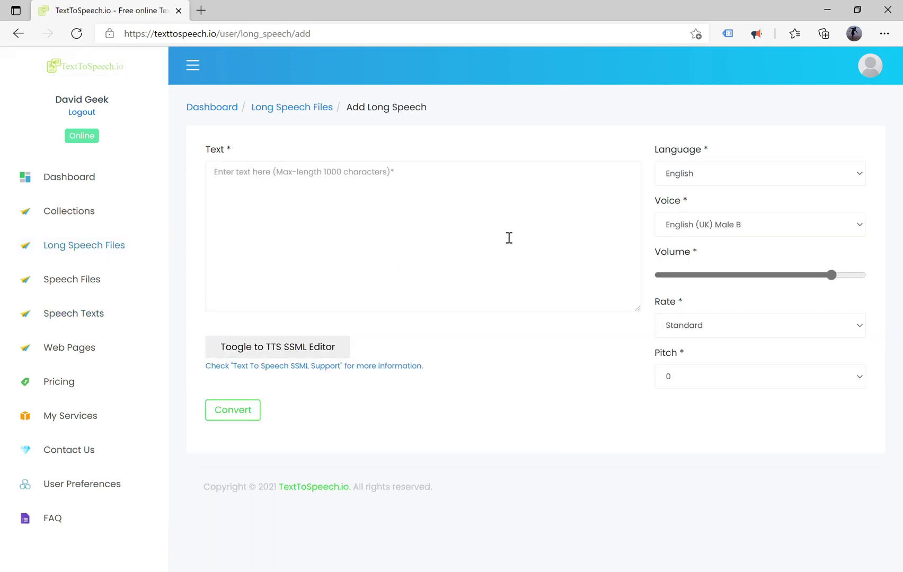
click(742, 172)
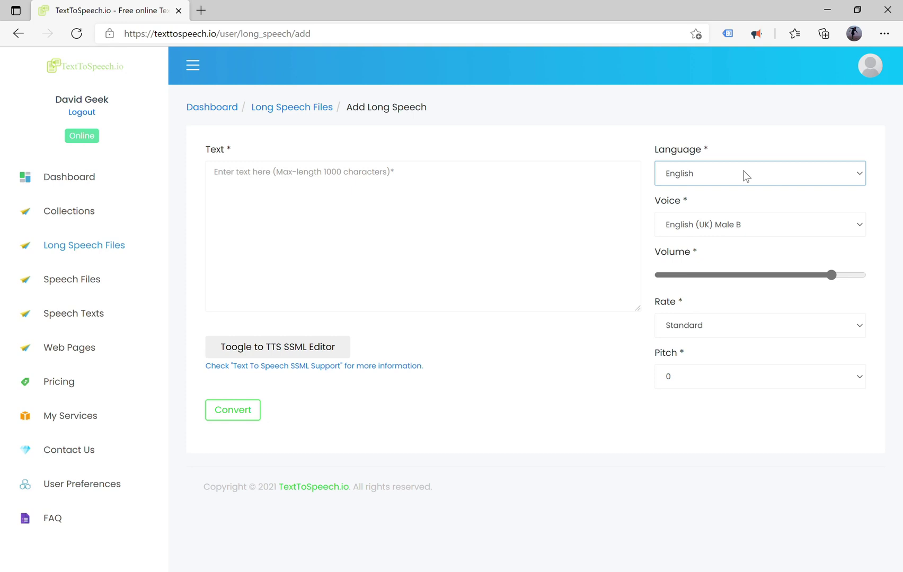
click(757, 223)
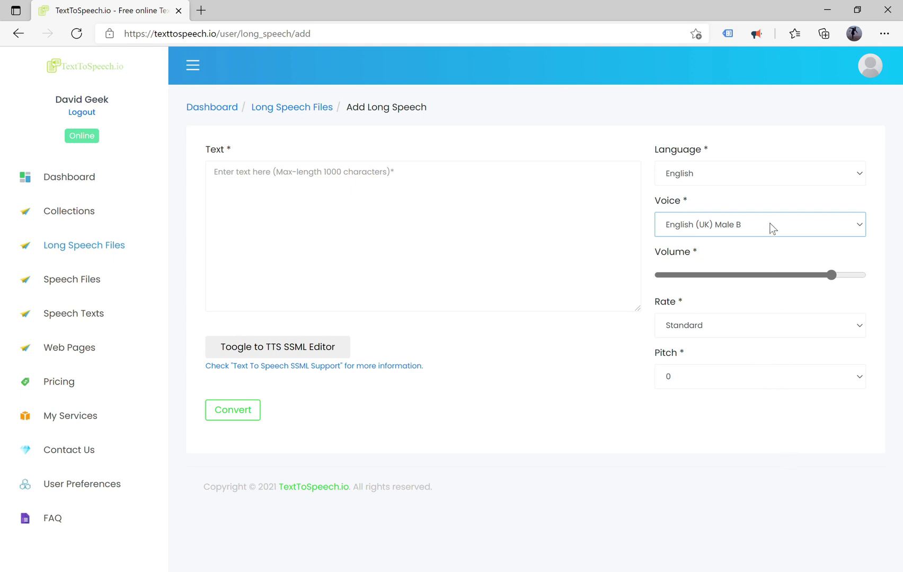
Switch the Text box to the TTS SSML Editor and back to the plain text editor
click(332, 243)
click(304, 349)
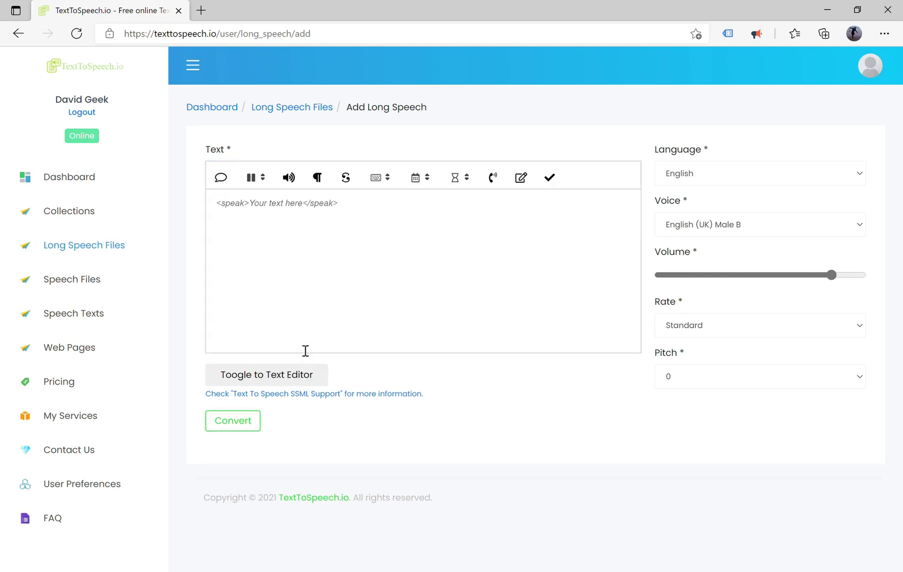
click(297, 378)
click(329, 210)
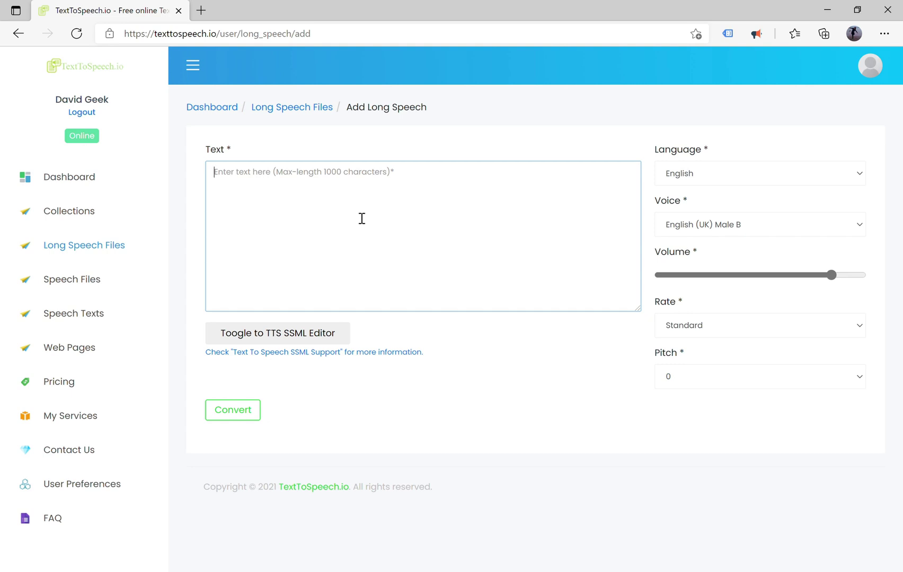
Convert the premium-voices sentence, then replace it with the 79-character video-audios sentence and convert it
text(There are a lot of premium voices for you to use.)
click(233, 410)
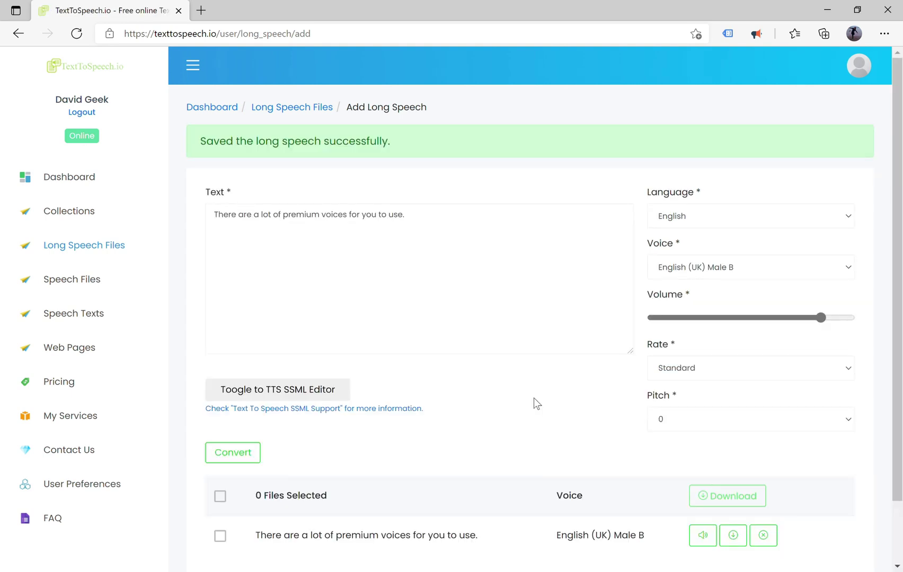
click(451, 224)
key(ctrl+a)
text(You can use this advanced feature to create audios for your videos, youtube,...)
scroll(419, 322, down, 2)
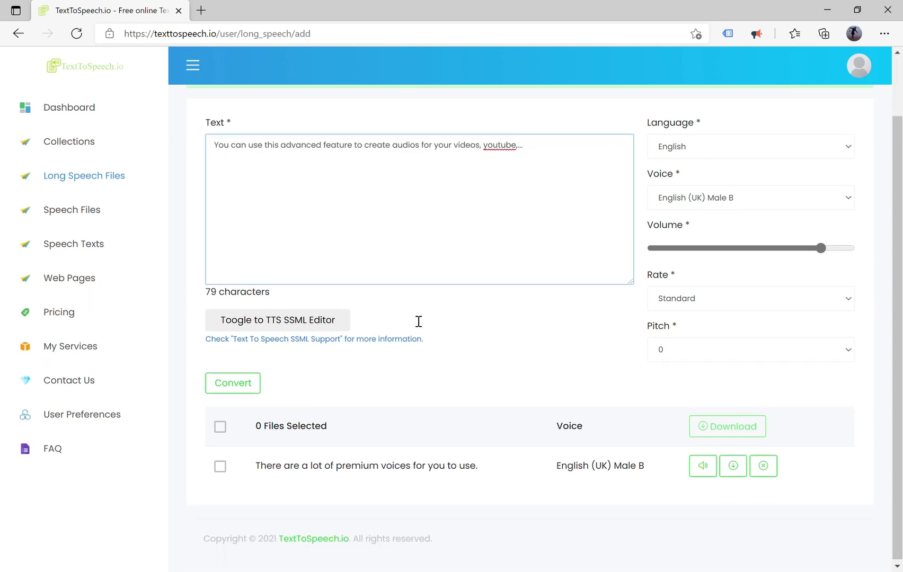
click(232, 387)
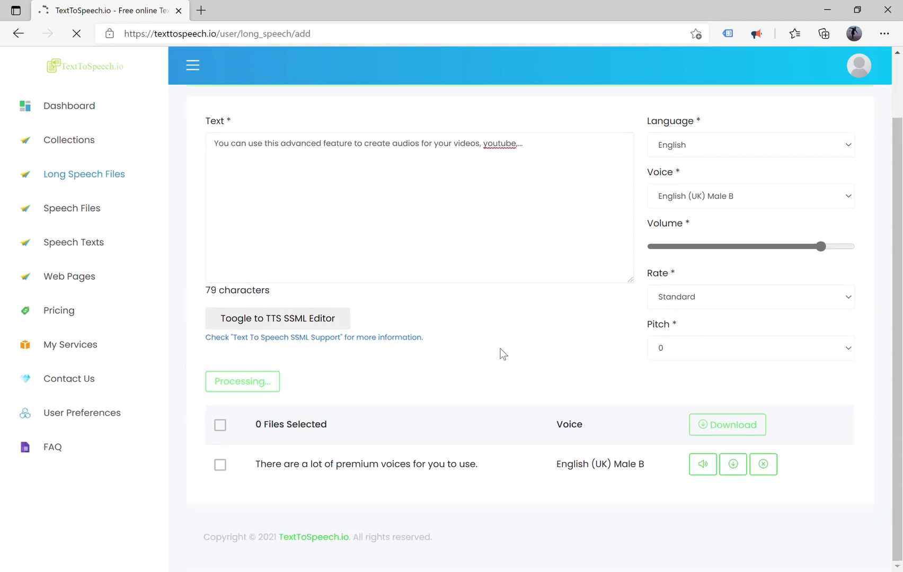
Play the newly converted speech file and select all saved speech files
scroll(502, 354, down, 2)
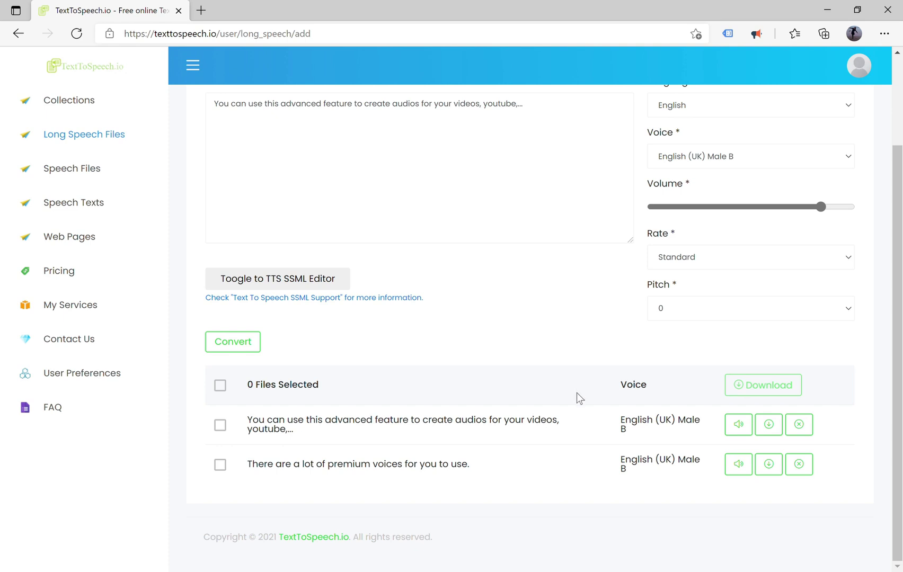
click(745, 430)
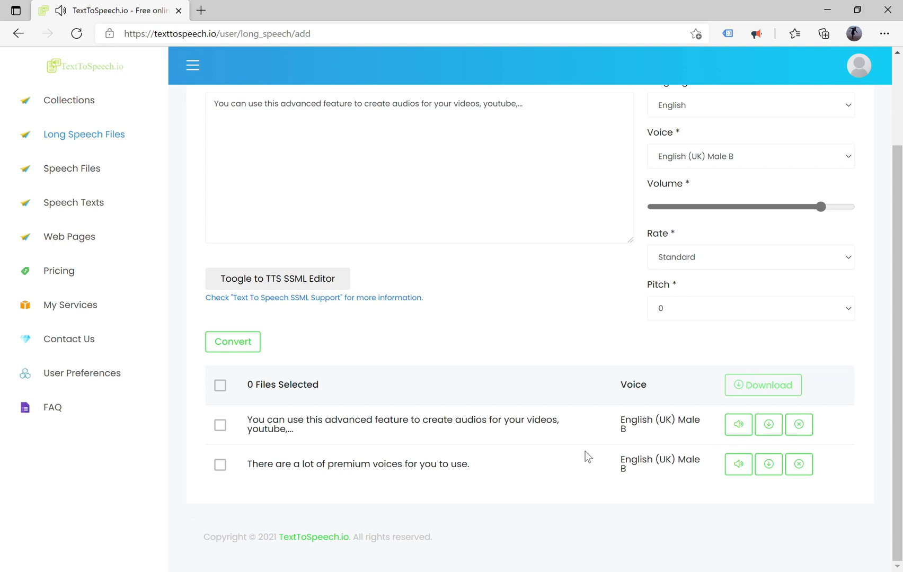
click(220, 386)
Download both selected long speech files
click(769, 387)
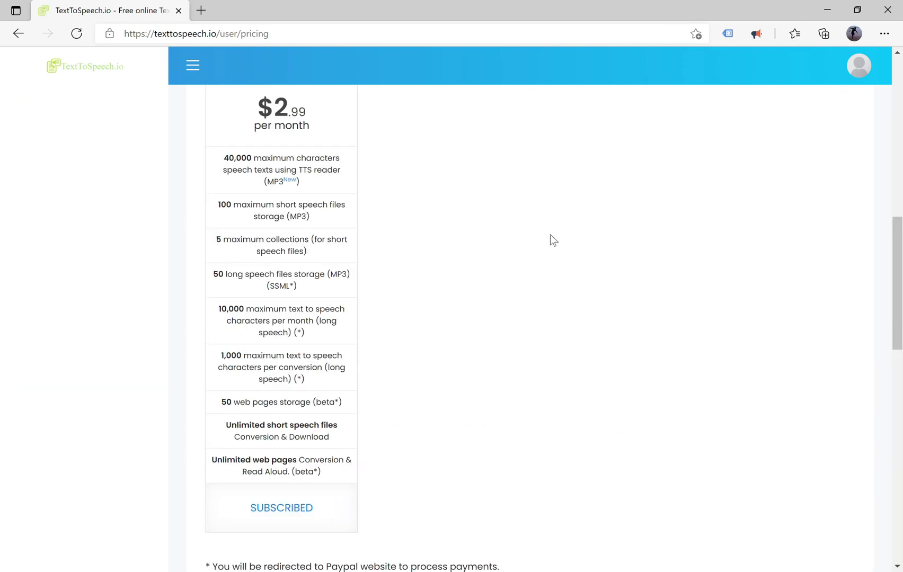
scroll(469, 393, down, 2)
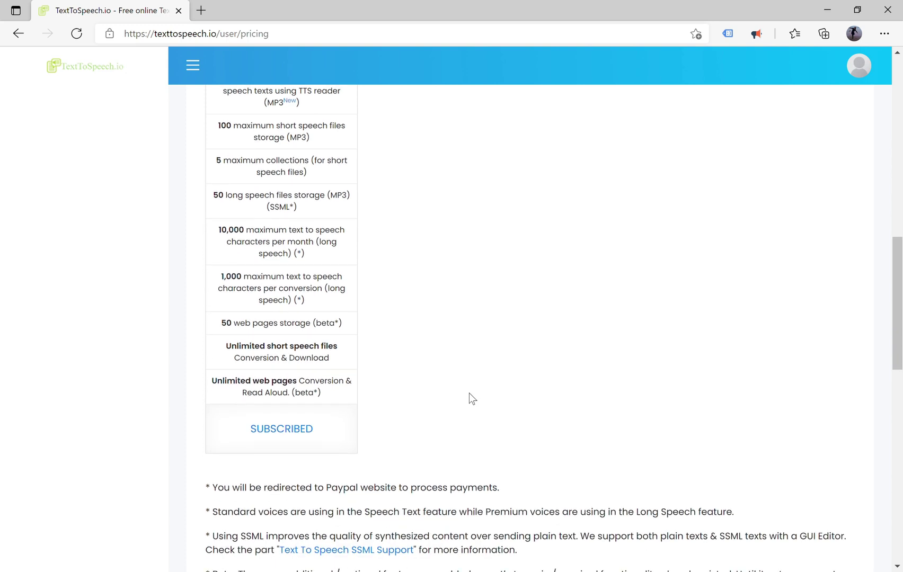
scroll(488, 364, down, 1)
Review the Free account limits and long-speech languages, English (US) through Chinese (Hong Kong)
scroll(488, 358, down, 7)
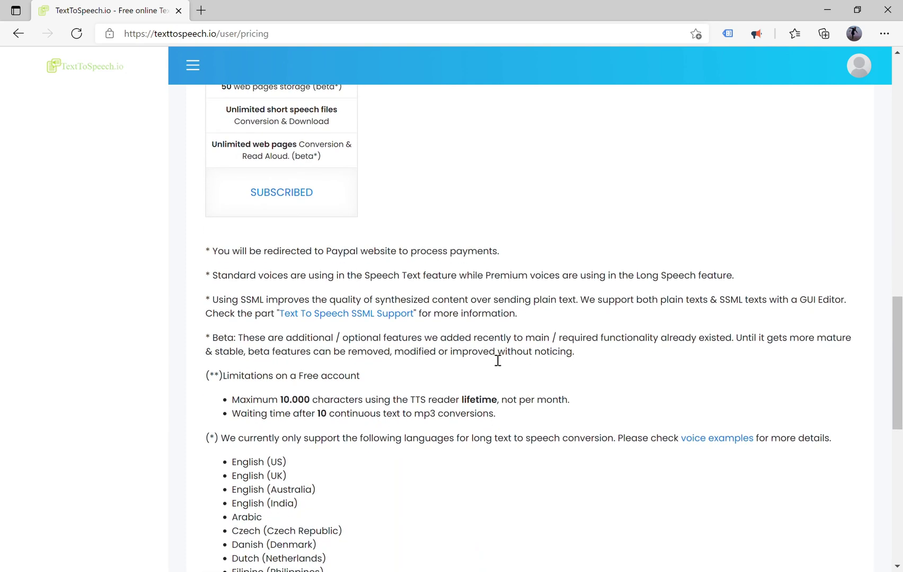
scroll(498, 360, down, 2)
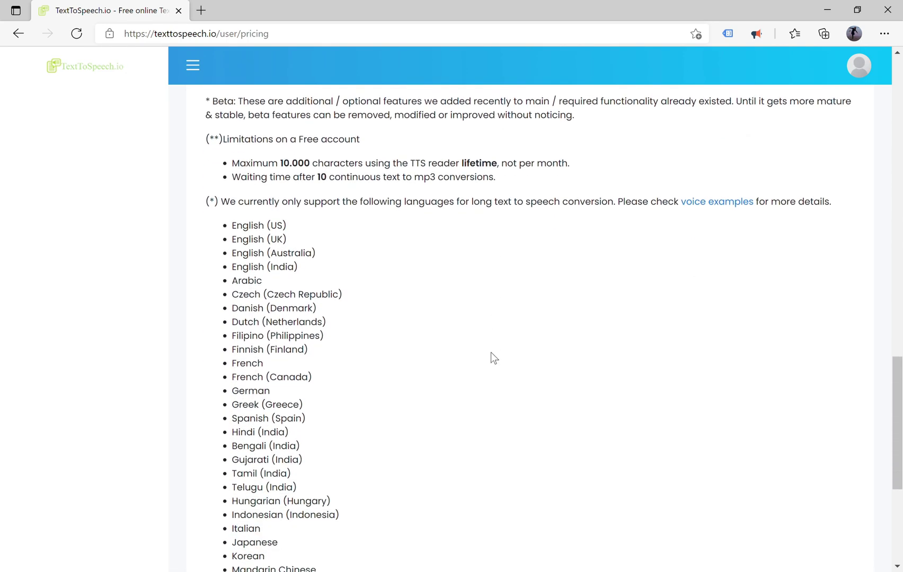
scroll(491, 352, down, 3)
scroll(293, 218, up, 3)
drag(229, 207, 371, 204)
scroll(431, 309, down, 5)
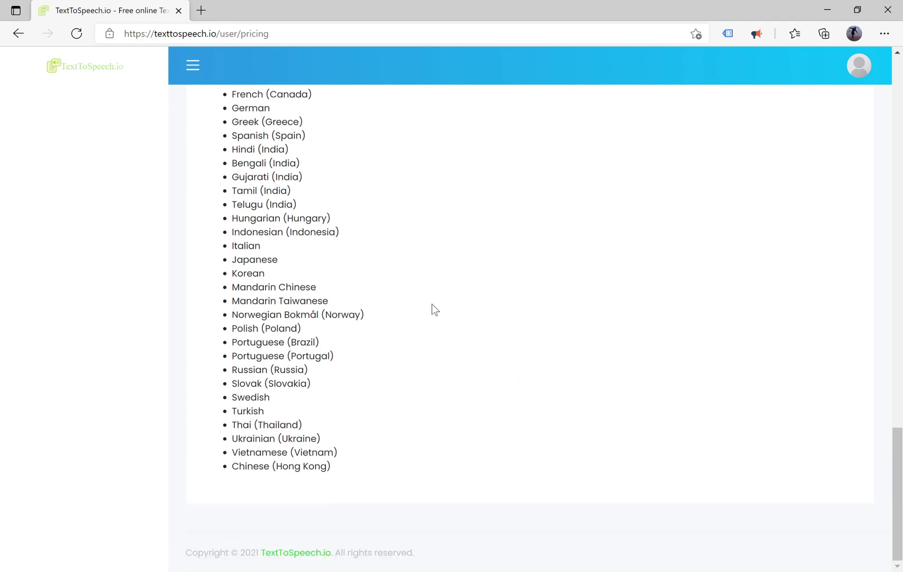
scroll(550, 311, up, 4)
click(667, 243)
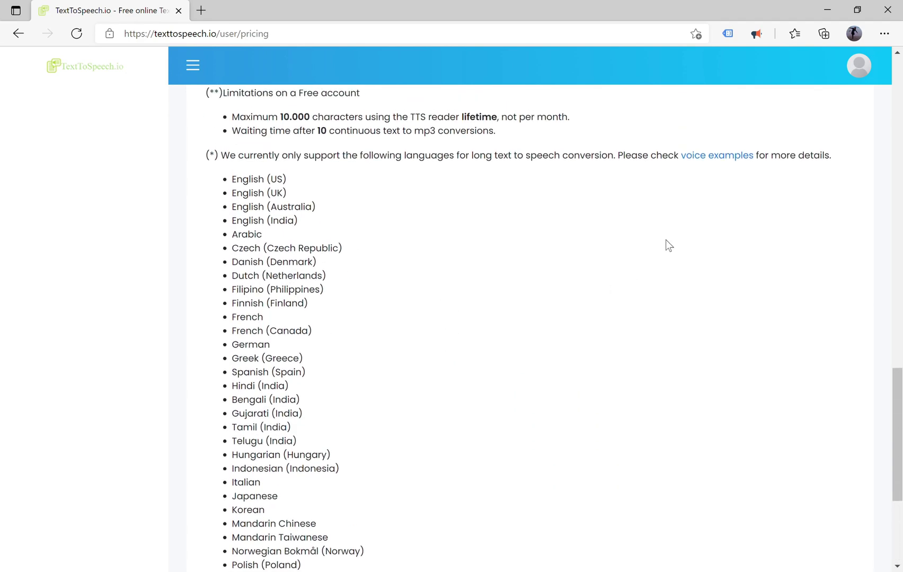
Open the Voice Examples page and play the MALE A sample
click(723, 159)
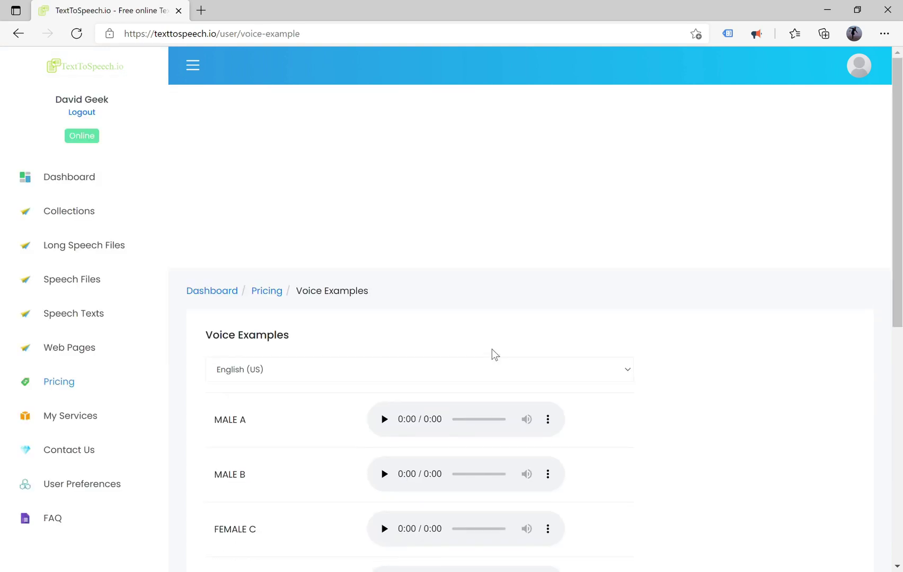
scroll(491, 348, down, 2)
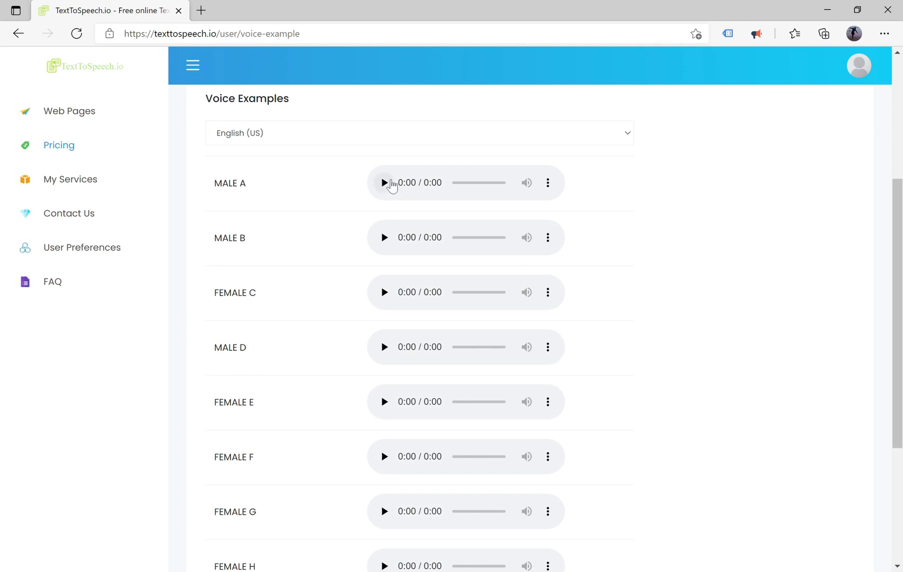
click(386, 183)
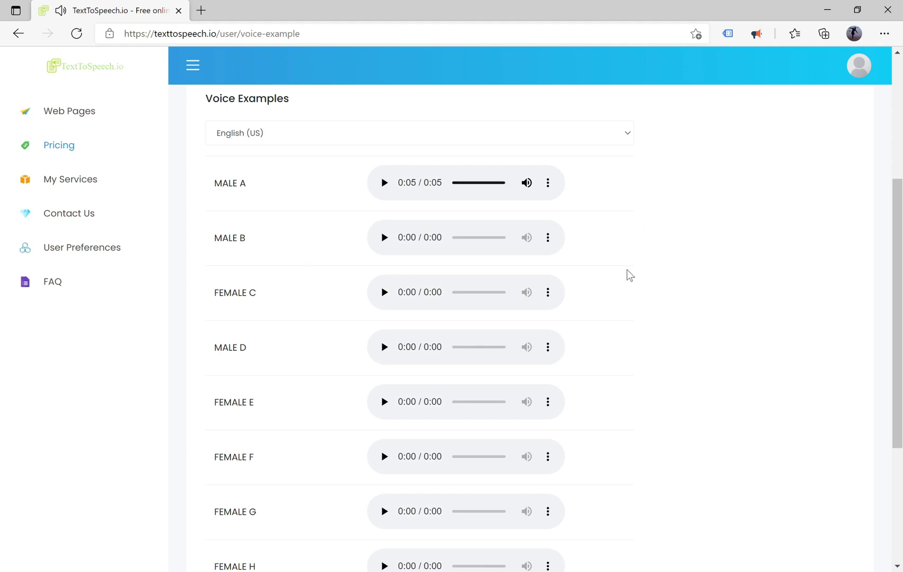
Switch the voice language to English (UK), then to French
click(501, 140)
click(473, 179)
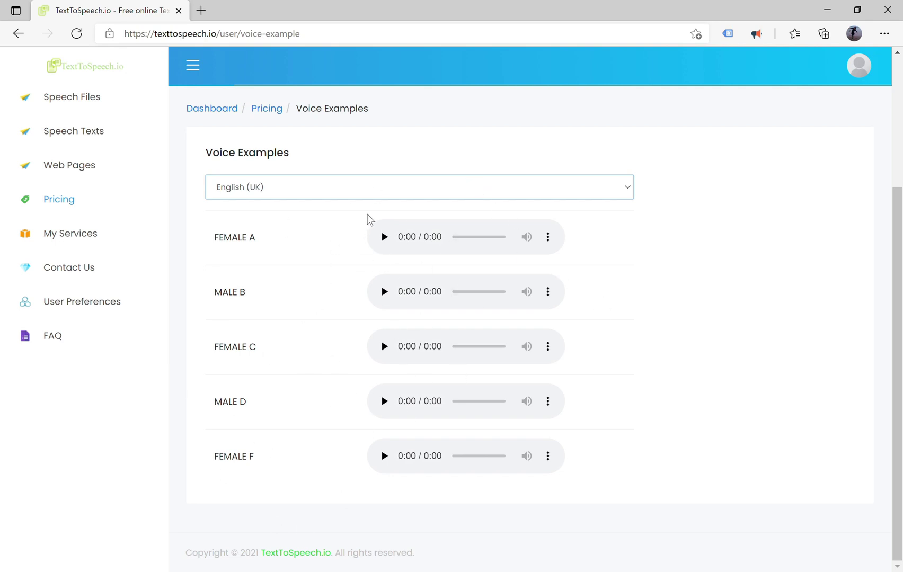
click(379, 192)
click(587, 348)
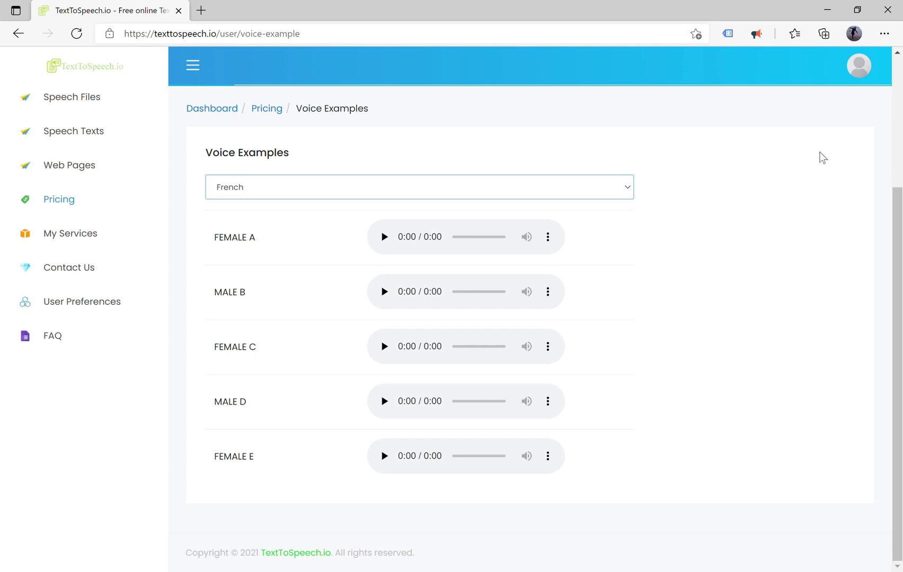